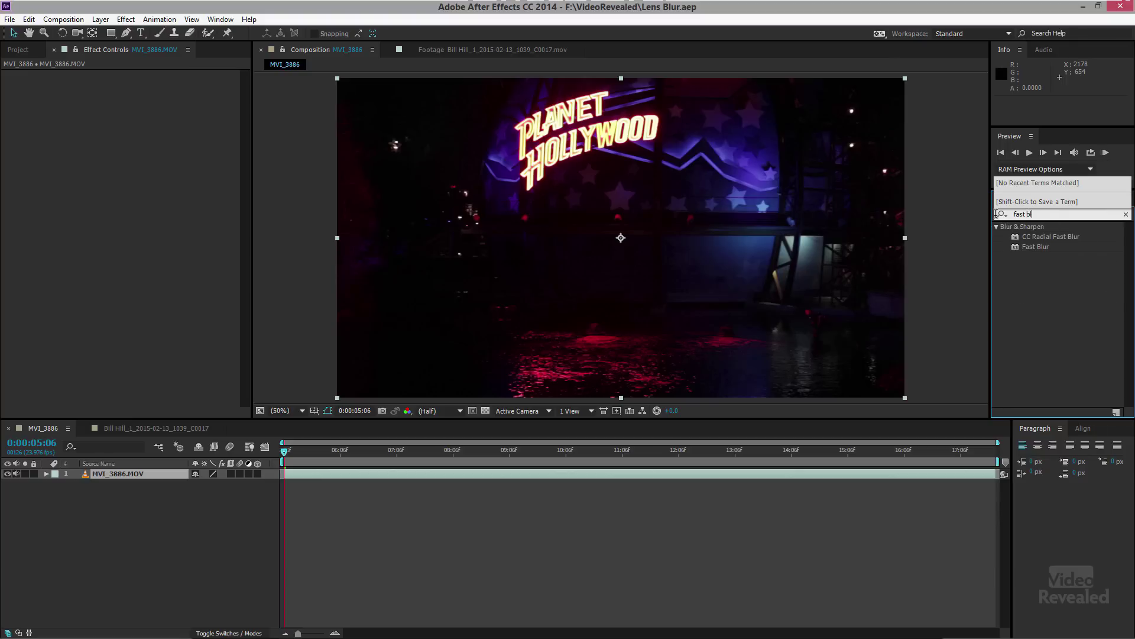
- Try the Fast Blur effect on the MVI_3886.MOV layer by adjusting its blurriness, and delete the effect
{"action": "left_click_drag", "start_coordinate": [1040, 251], "coordinate": [595, 217]}
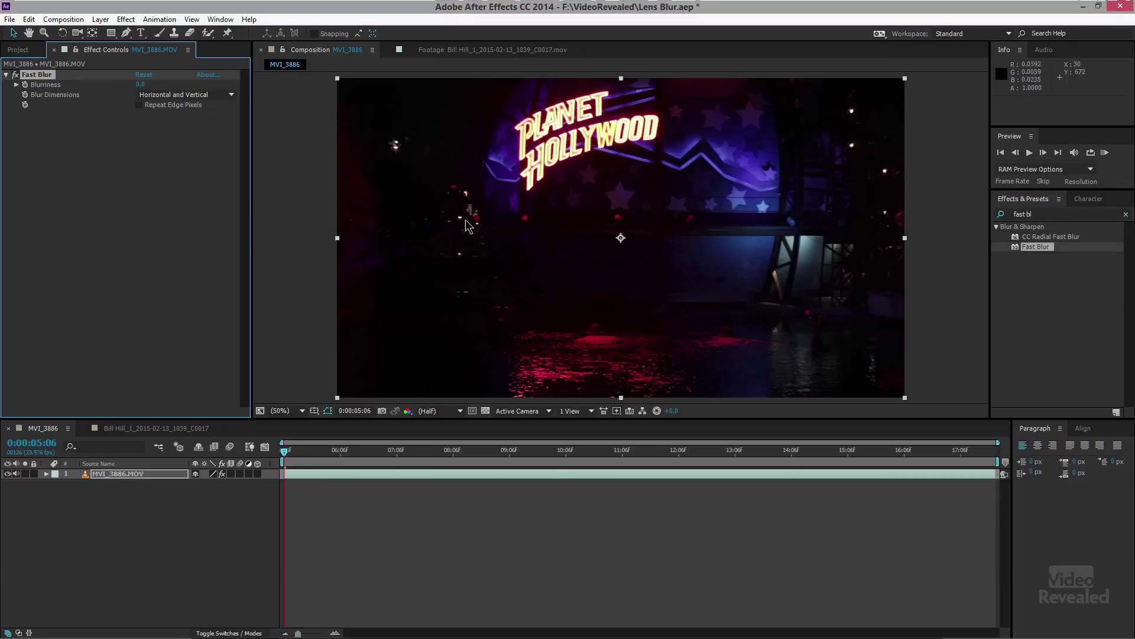
{"action": "mouse_move", "coordinate": [141, 84]}
{"action": "left_mouse_down"}
{"action": "mouse_move", "coordinate": [179, 84]}
{"action": "mouse_move", "coordinate": [136, 81]}
{"action": "left_mouse_up"}
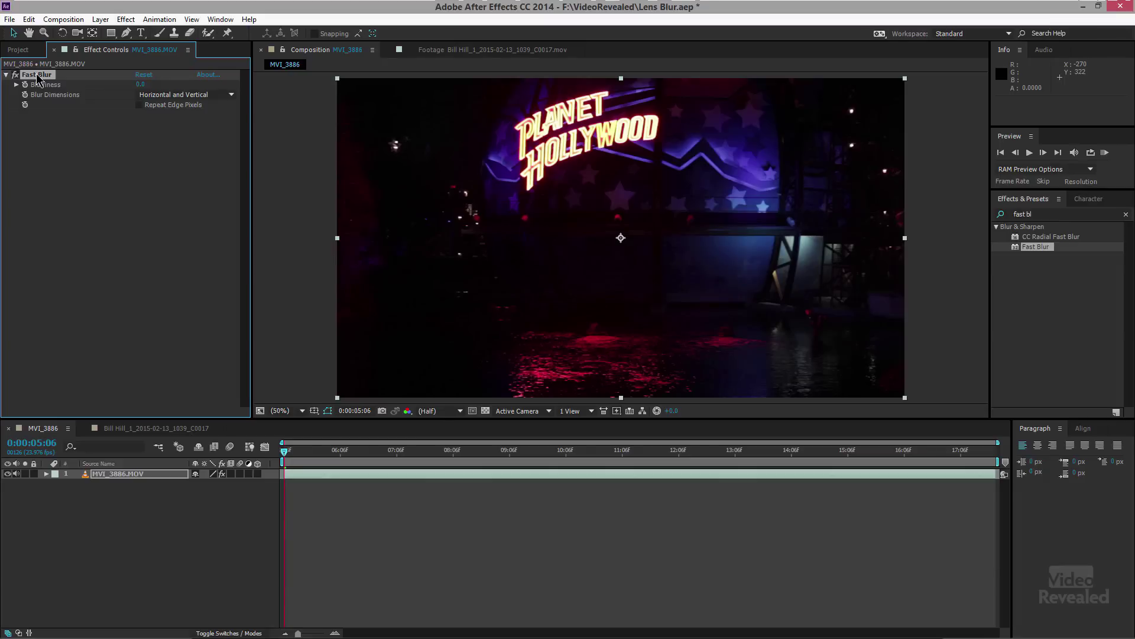
{"action": "key", "text": "Delete"}
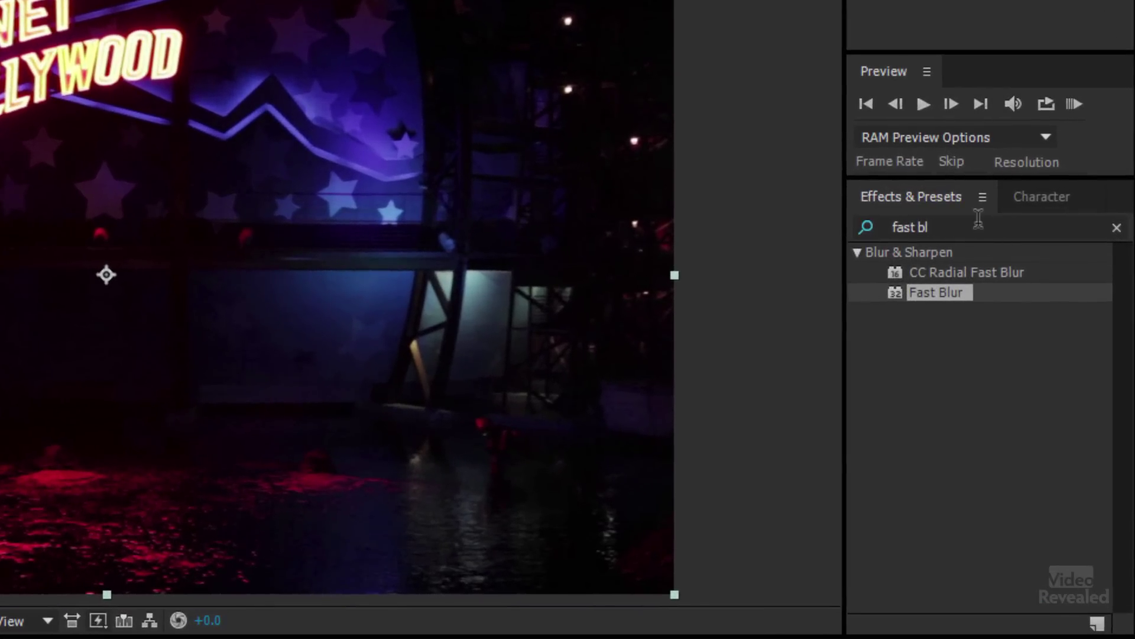
- Find the Camera Lens Blur effect, apply it to the MVI_3886.MOV layer with a blur radius of 61, and preview it
{"action": "left_click", "coordinate": [861, 225]}
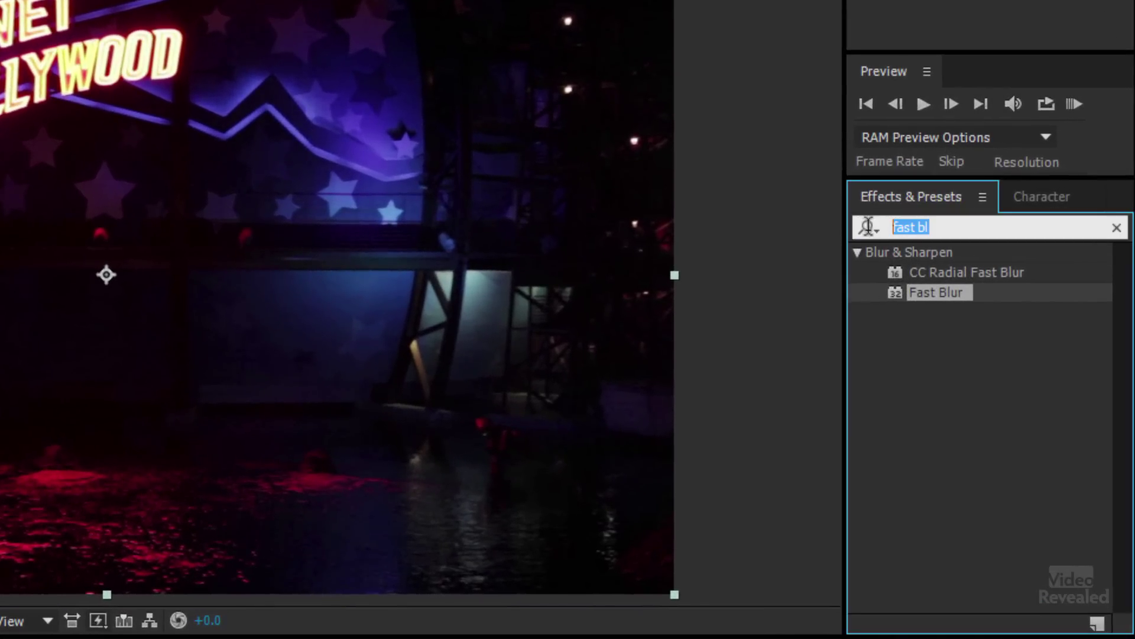
{"action": "type", "text": "camera"}
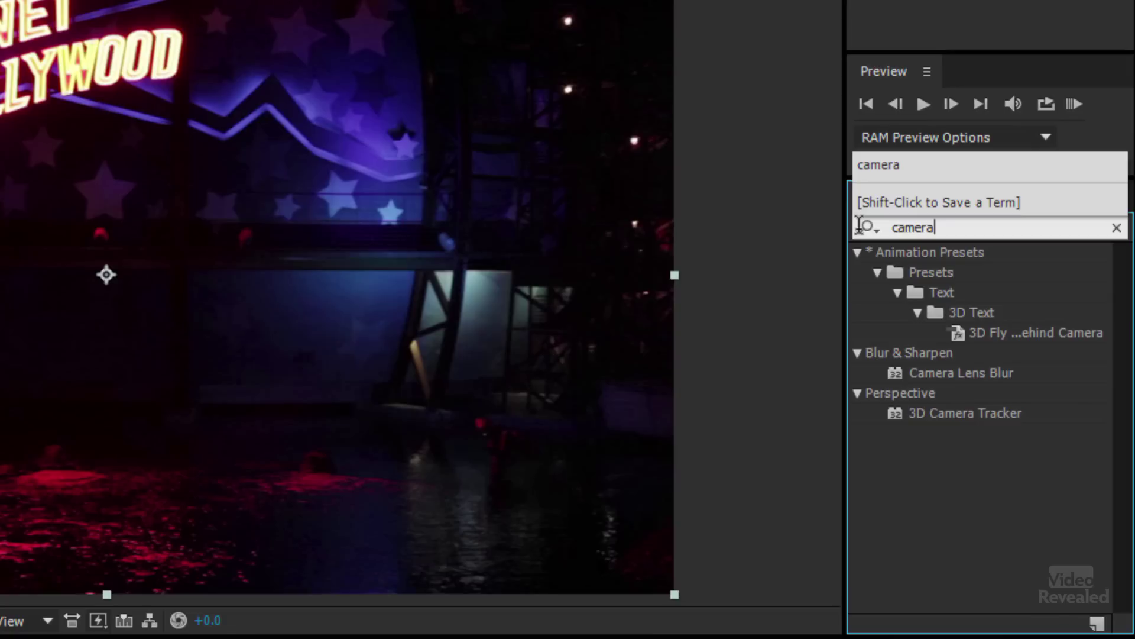
{"action": "left_click_drag", "start_coordinate": [912, 375], "coordinate": [521, 385]}
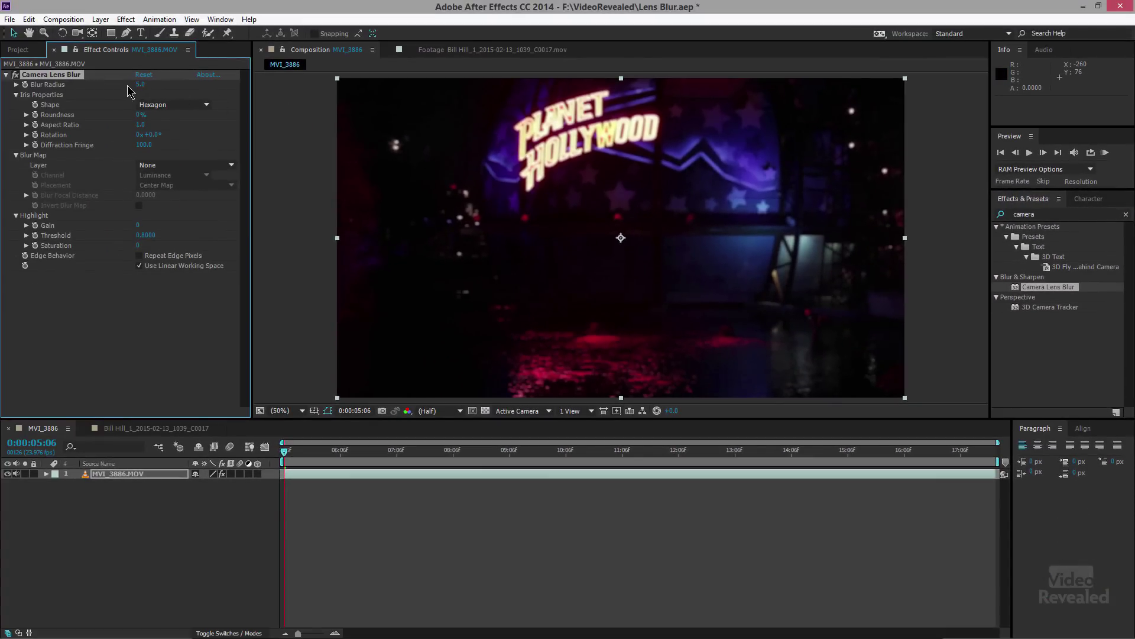
{"action": "left_click_drag", "start_coordinate": [142, 85], "coordinate": [175, 88]}
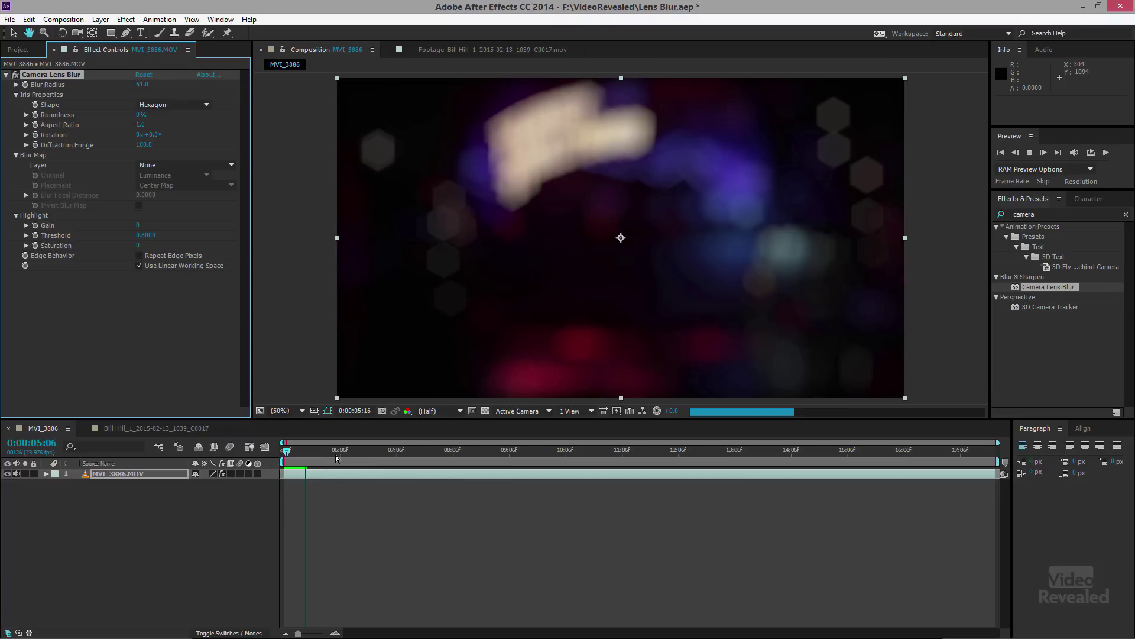
{"action": "key", "text": "space"}
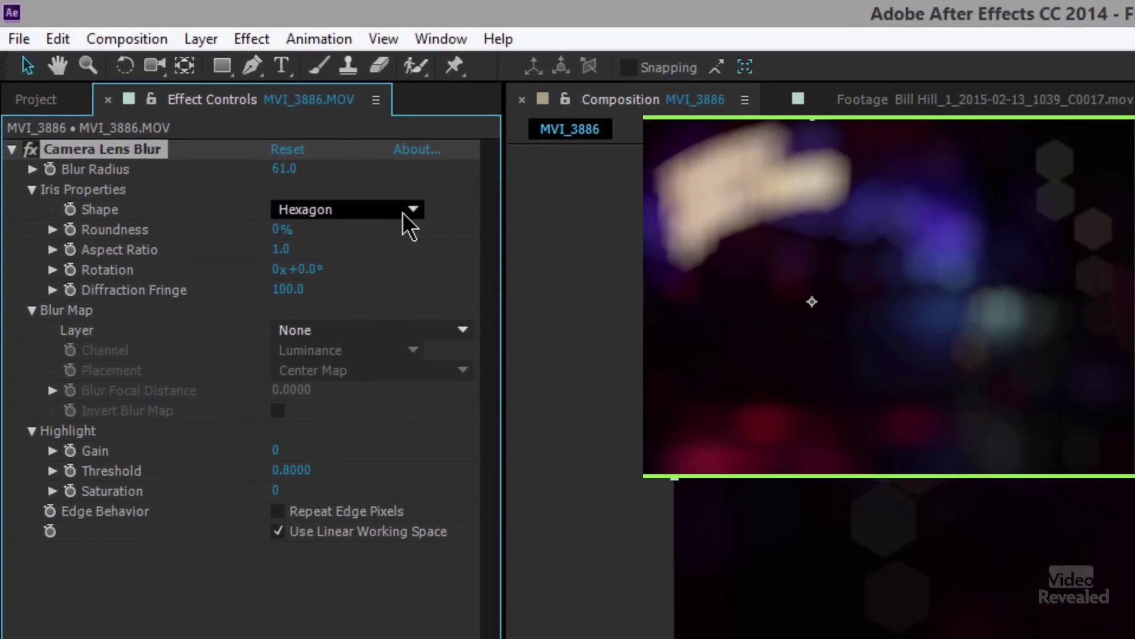
- Try a Triangle iris shape and 100% roundness on the lens blur, returning to Hexagon and undoing the roundness change
{"action": "left_click", "coordinate": [402, 211]}
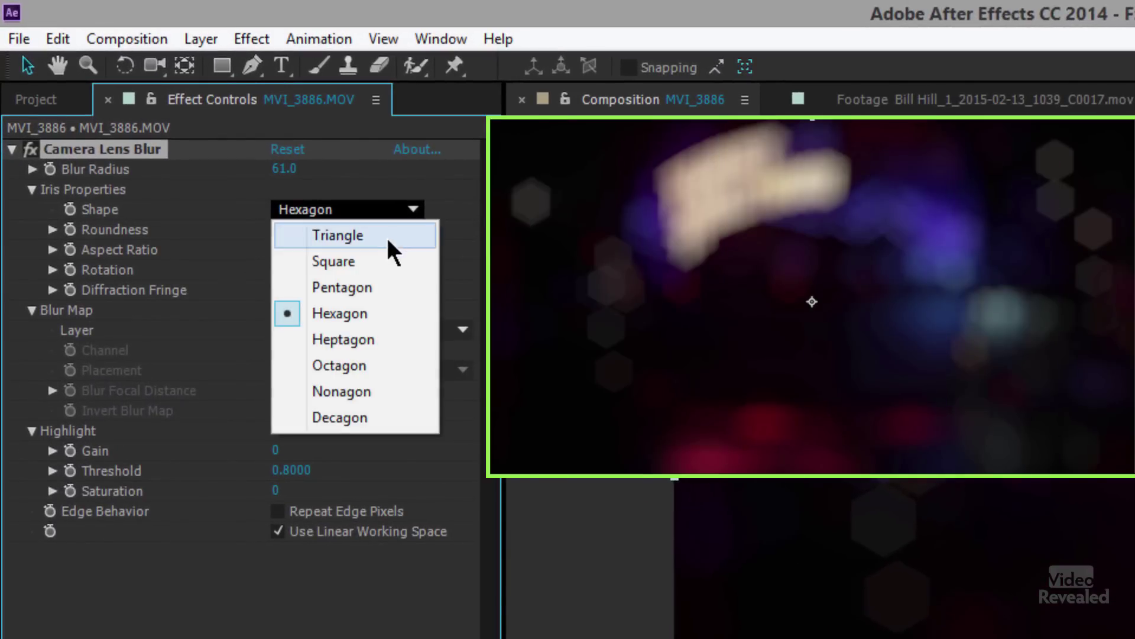
{"action": "left_click", "coordinate": [388, 234]}
{"action": "left_click", "coordinate": [401, 210]}
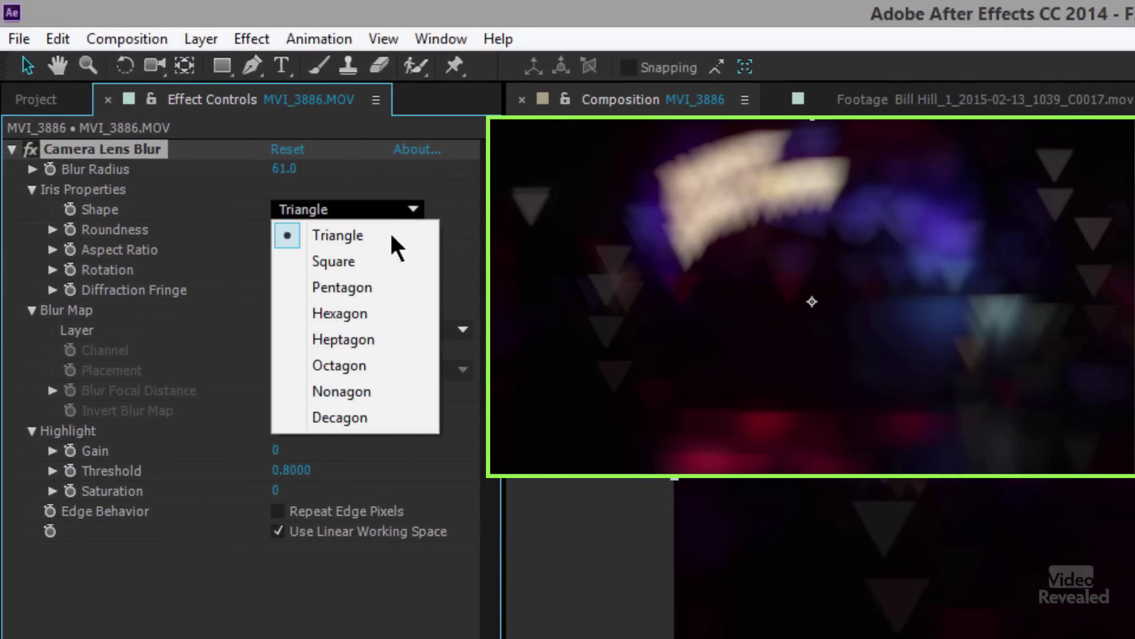
{"action": "left_click", "coordinate": [379, 315]}
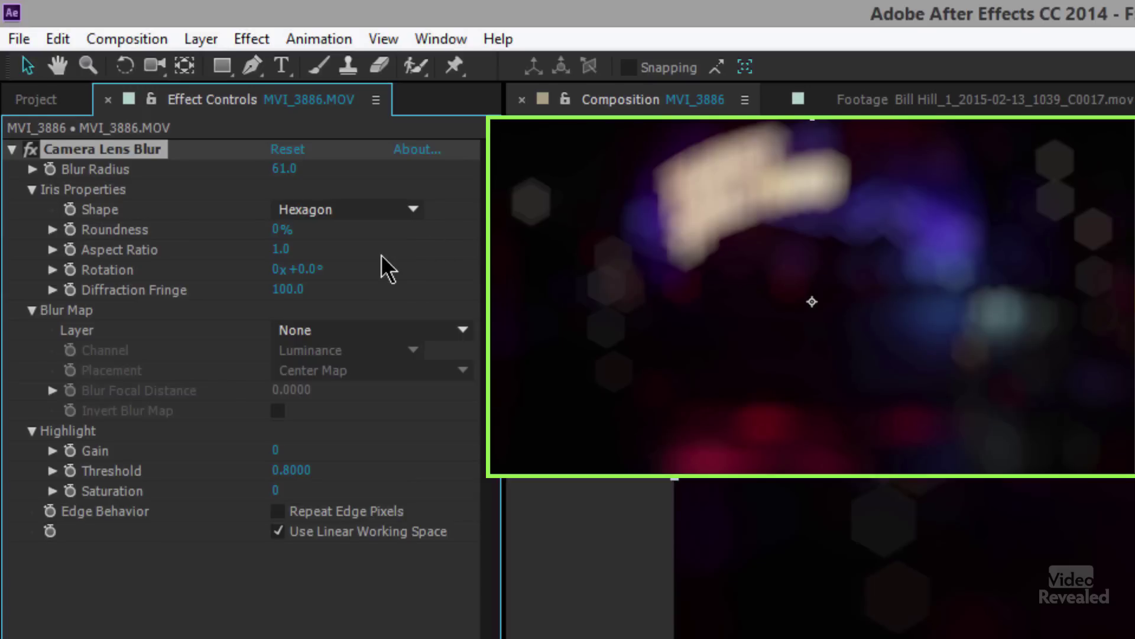
{"action": "left_click_drag", "start_coordinate": [283, 232], "coordinate": [434, 244]}
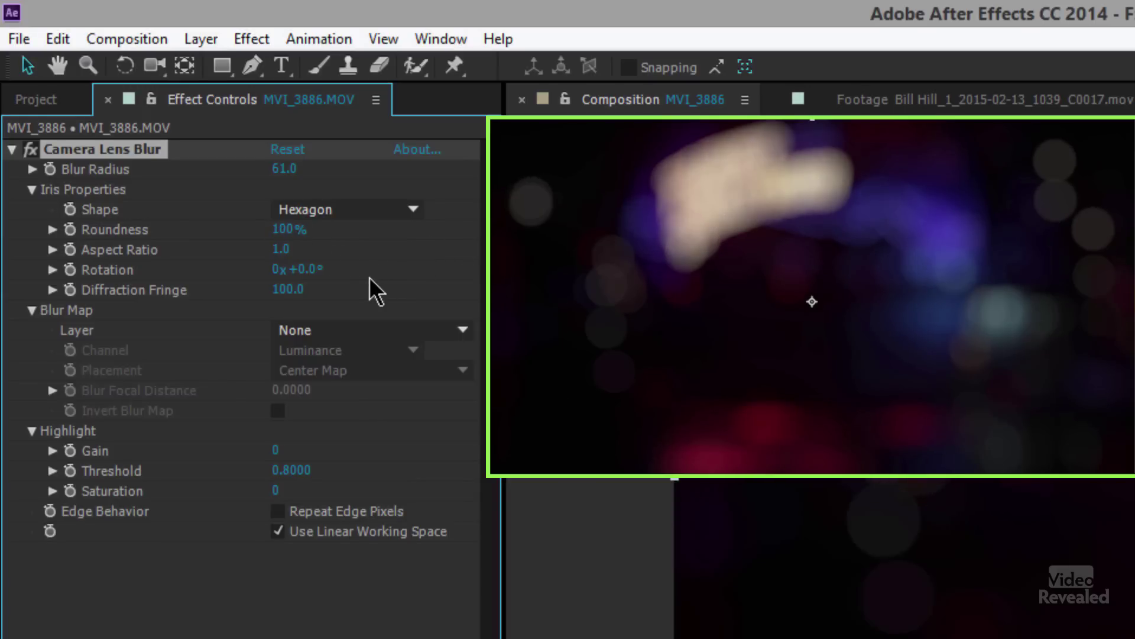
{"action": "key", "text": "ctrl+z"}
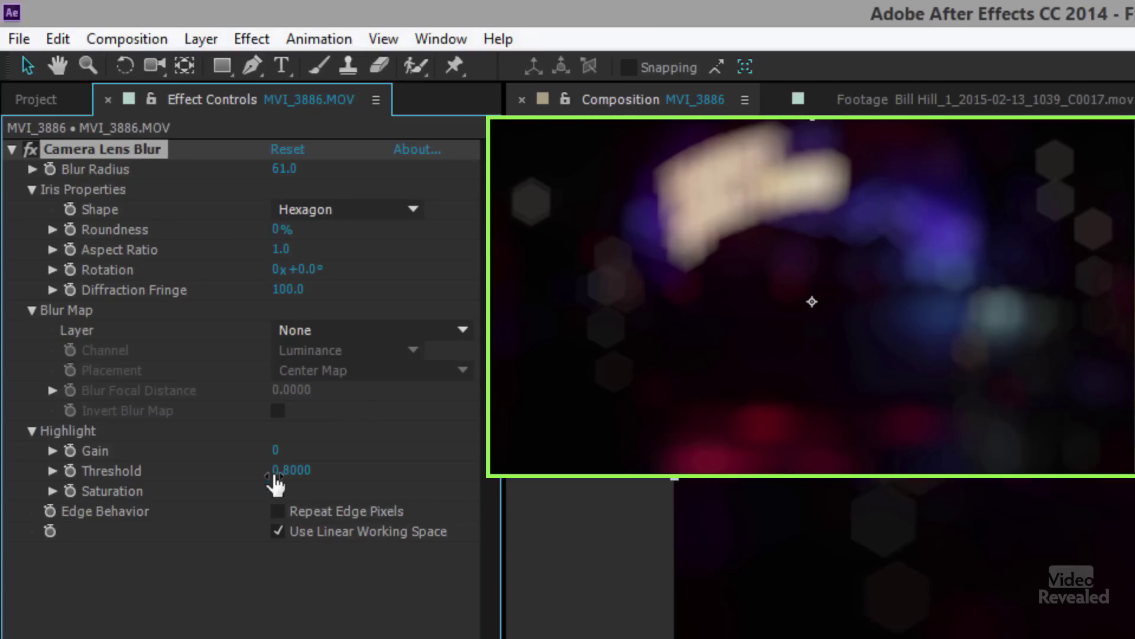
- Set the lens blur's highlight gain to 99 and threshold to 0.88, repeat the edge pixels, and reduce the blur radius
{"action": "left_click_drag", "start_coordinate": [275, 450], "coordinate": [442, 426]}
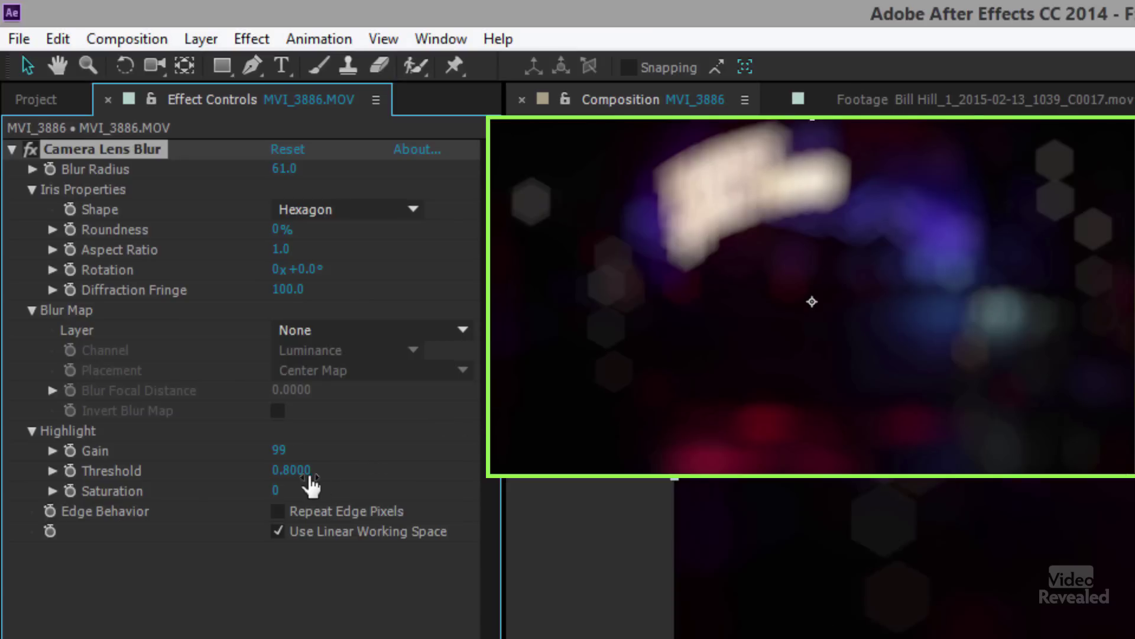
{"action": "left_click_drag", "start_coordinate": [301, 473], "coordinate": [276, 471]}
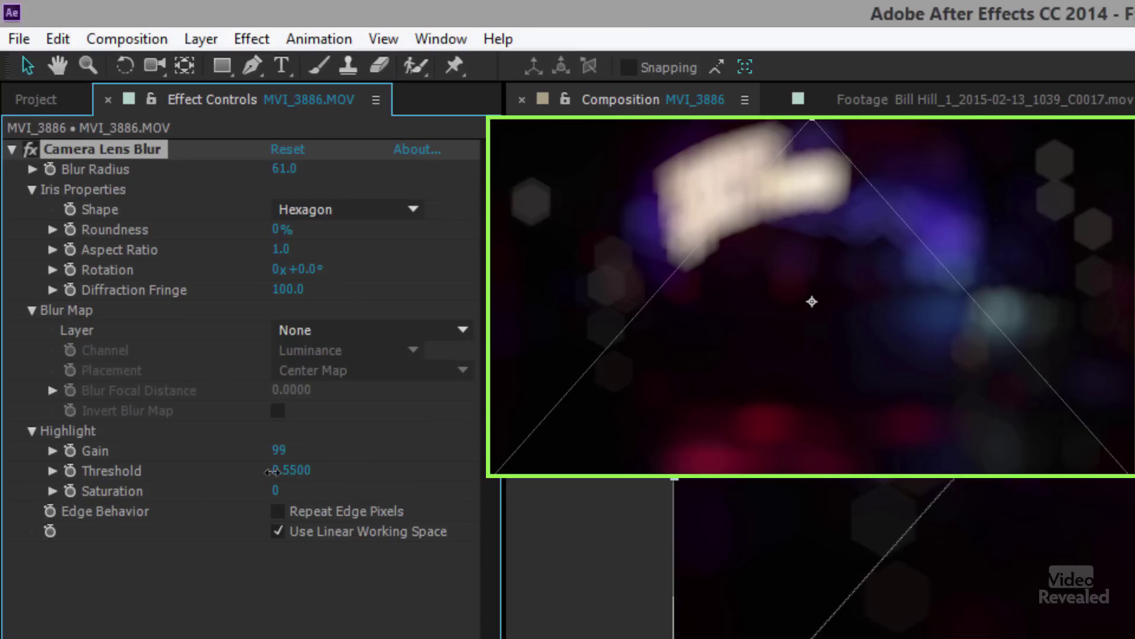
{"action": "left_click_drag", "start_coordinate": [275, 472], "coordinate": [325, 482]}
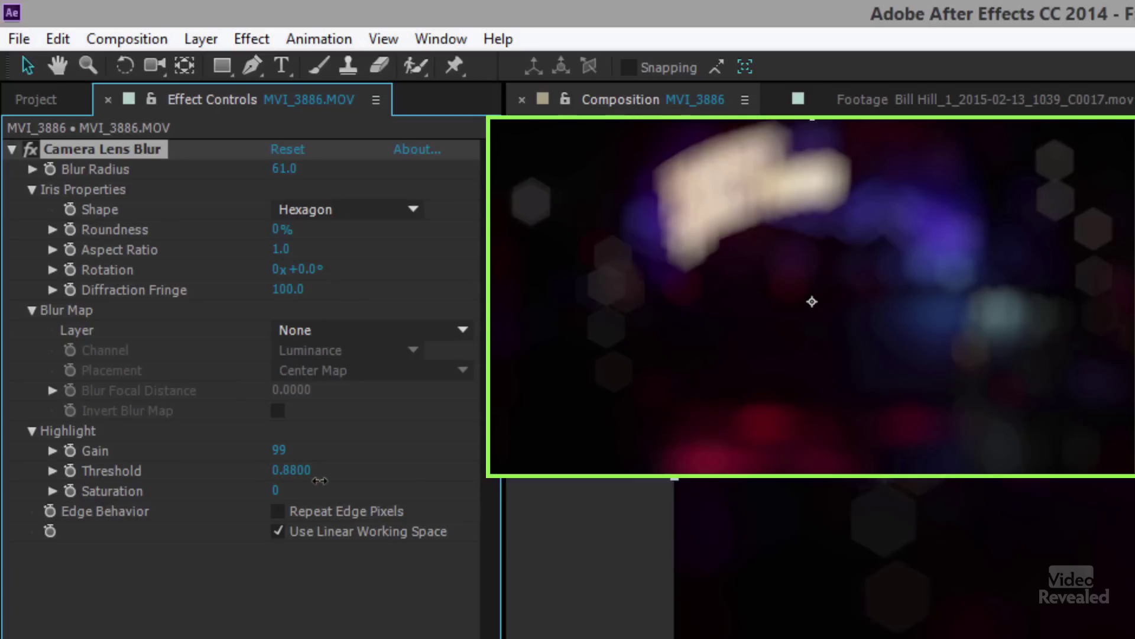
{"action": "mouse_move", "coordinate": [275, 494]}
{"action": "left_mouse_down"}
{"action": "mouse_move", "coordinate": [366, 476]}
{"action": "mouse_move", "coordinate": [262, 499]}
{"action": "left_mouse_up"}
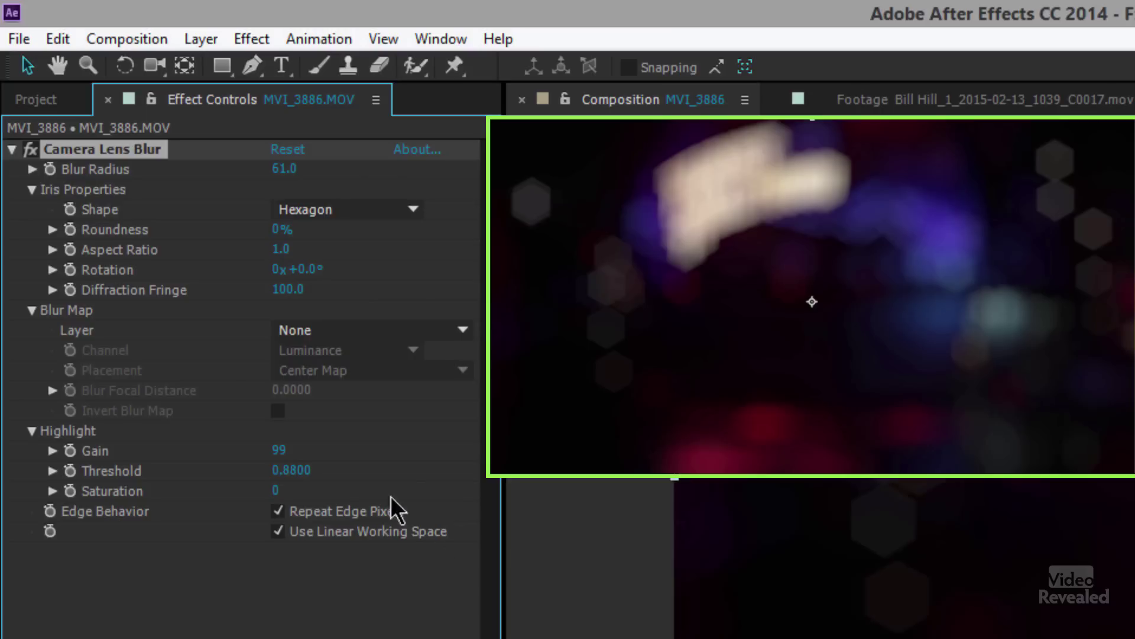
{"action": "left_click", "coordinate": [278, 511]}
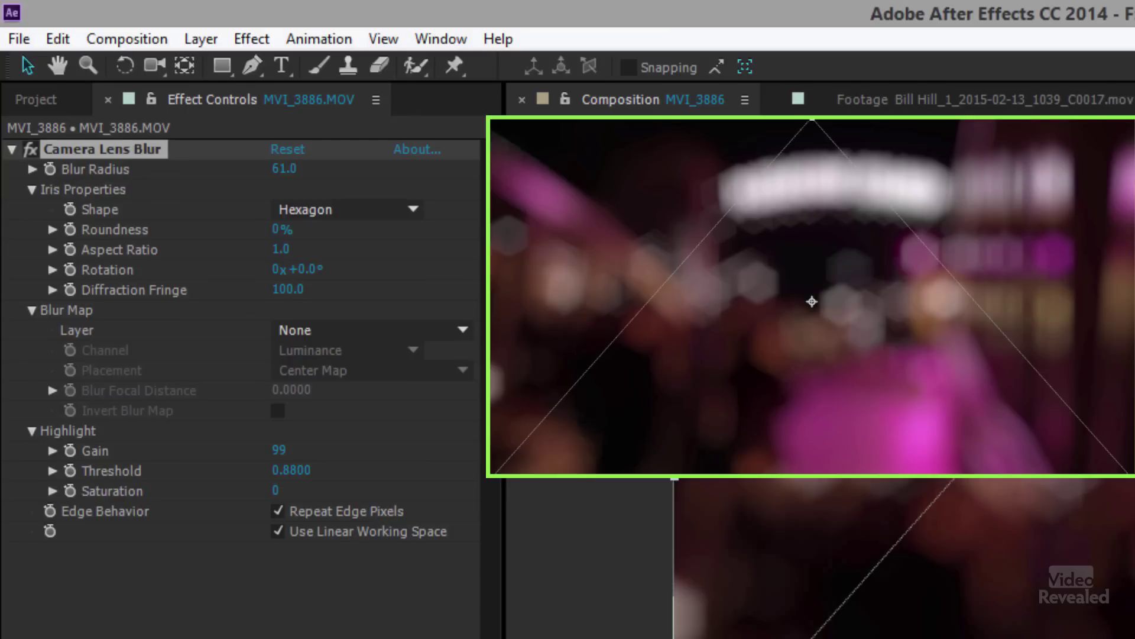
{"action": "left_click_drag", "start_coordinate": [283, 170], "coordinate": [126, 190]}
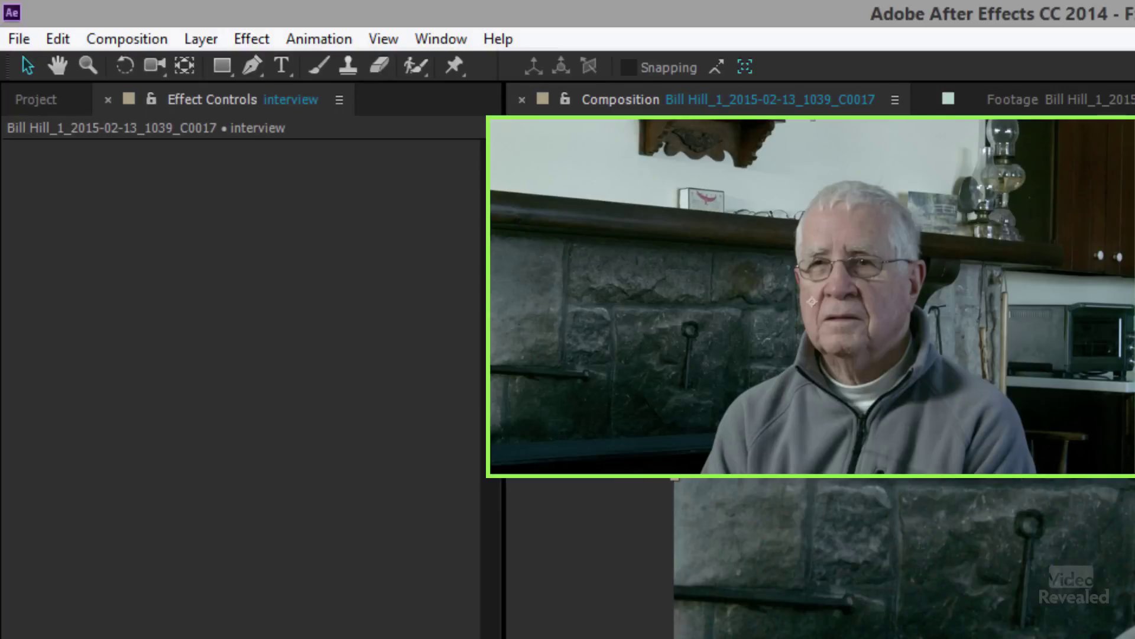
- Apply Camera Lens Blur to the interview layer in the interview composition and set its blur radius to 19
{"action": "left_click_drag", "start_coordinate": [1134, 343], "coordinate": [1011, 342]}
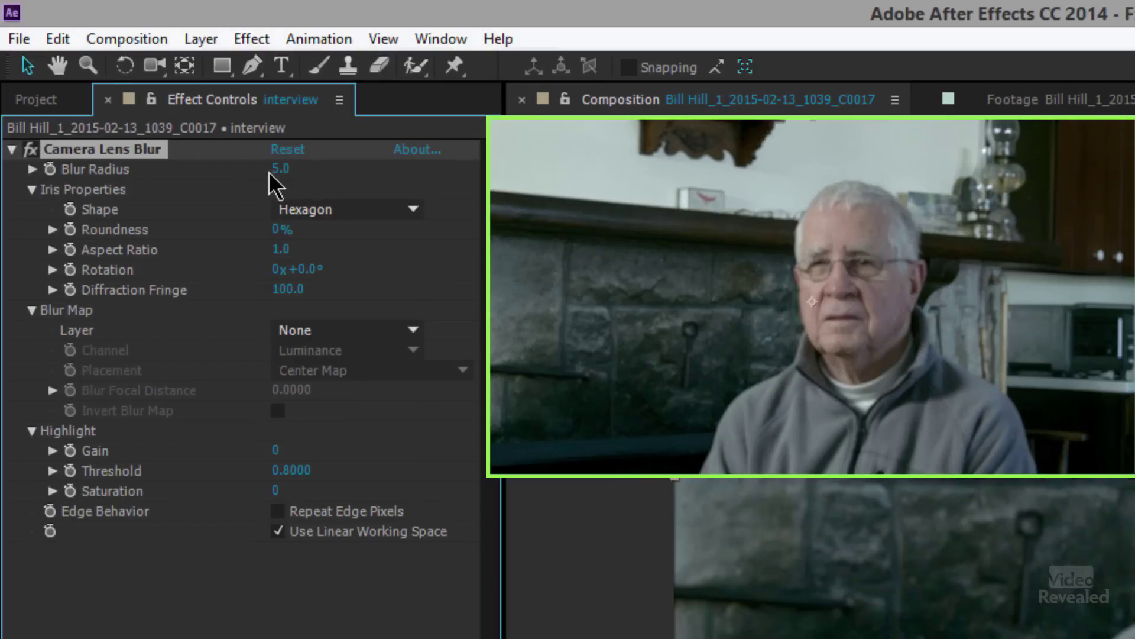
{"action": "left_click_drag", "start_coordinate": [279, 170], "coordinate": [303, 175]}
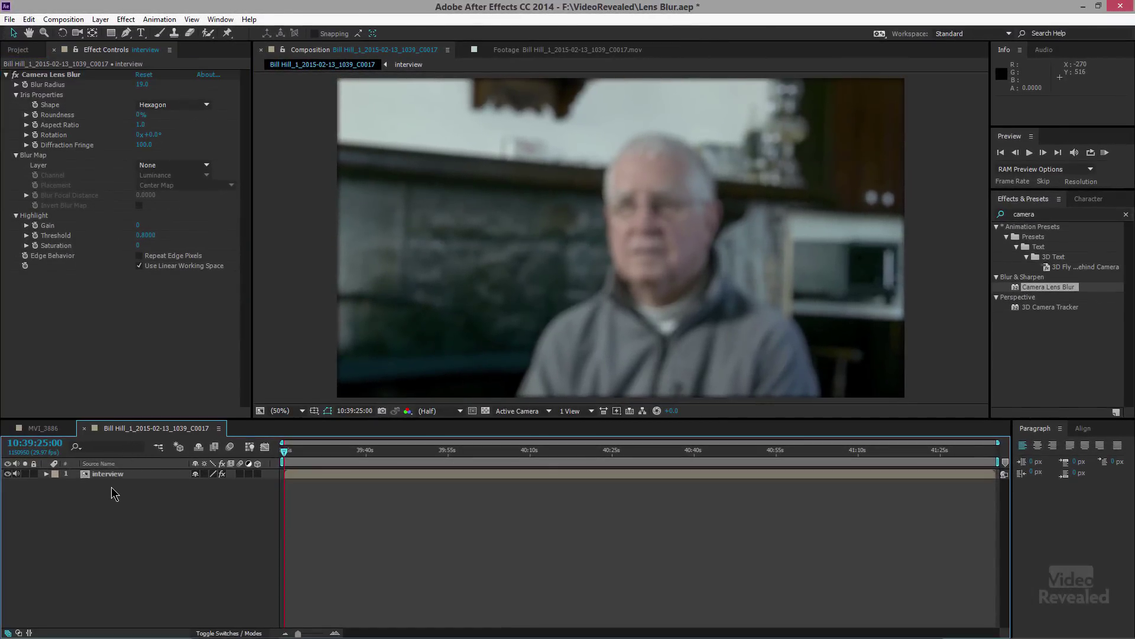
- Draw a closed Pen tool mask on the interview layer around the kitchen background, following the man's head and shoulder
{"action": "left_click", "coordinate": [113, 477]}
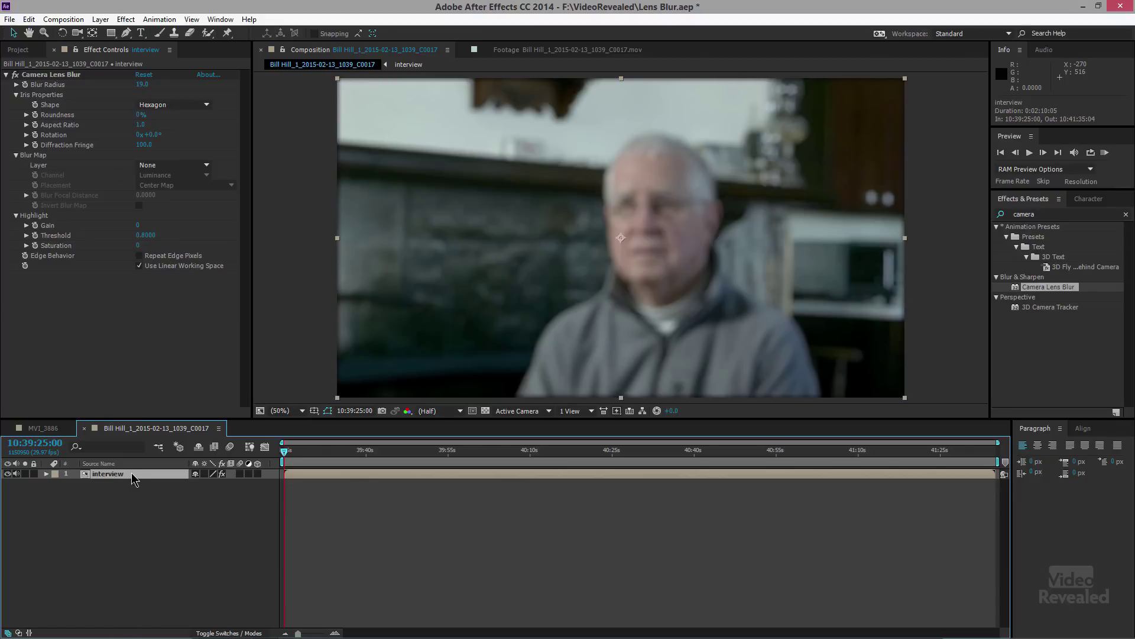
{"action": "left_click", "coordinate": [126, 33]}
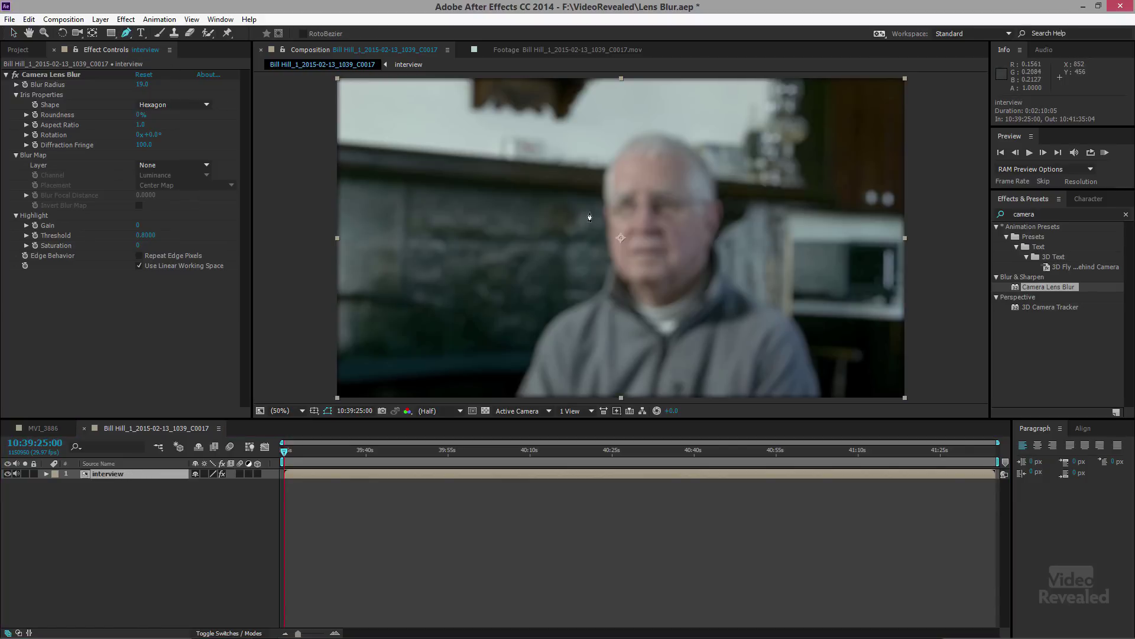
{"action": "scroll", "coordinate": [590, 214], "scroll_direction": "down", "scroll_amount": 2}
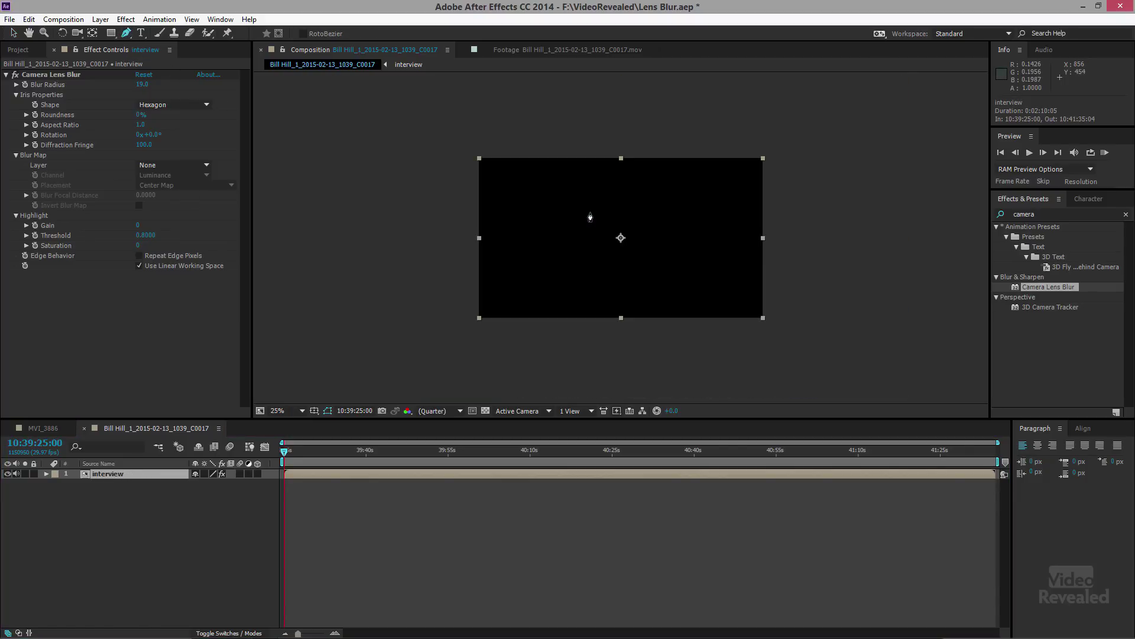
{"action": "left_click", "coordinate": [639, 144]}
{"action": "left_click", "coordinate": [651, 188]}
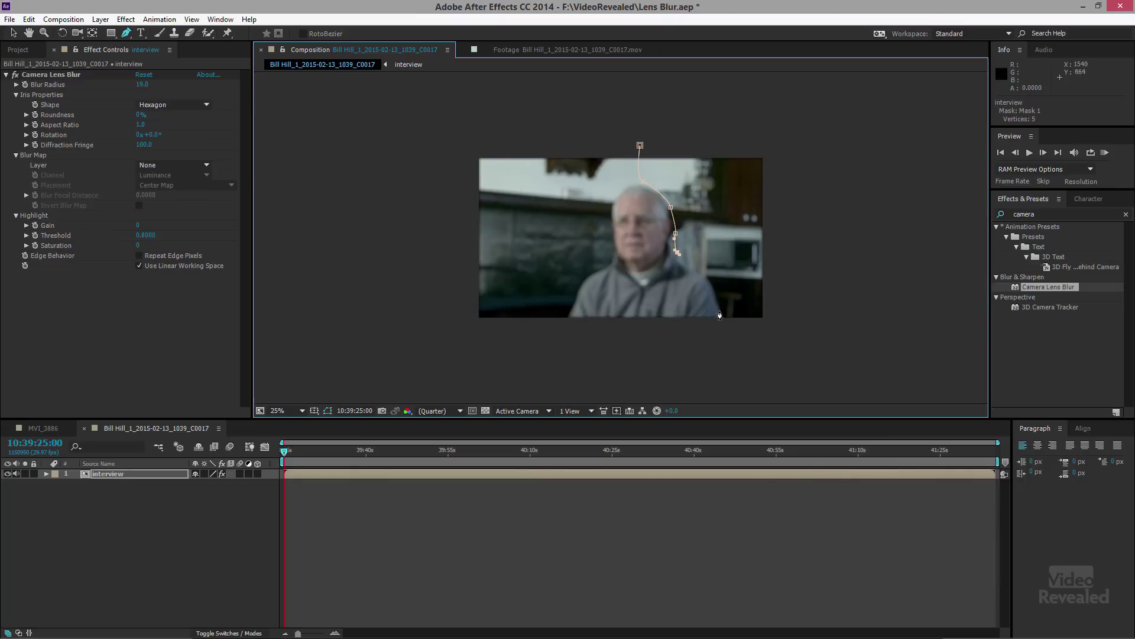
{"action": "left_click", "coordinate": [709, 274]}
{"action": "left_click", "coordinate": [719, 292]}
{"action": "left_click", "coordinate": [773, 150]}
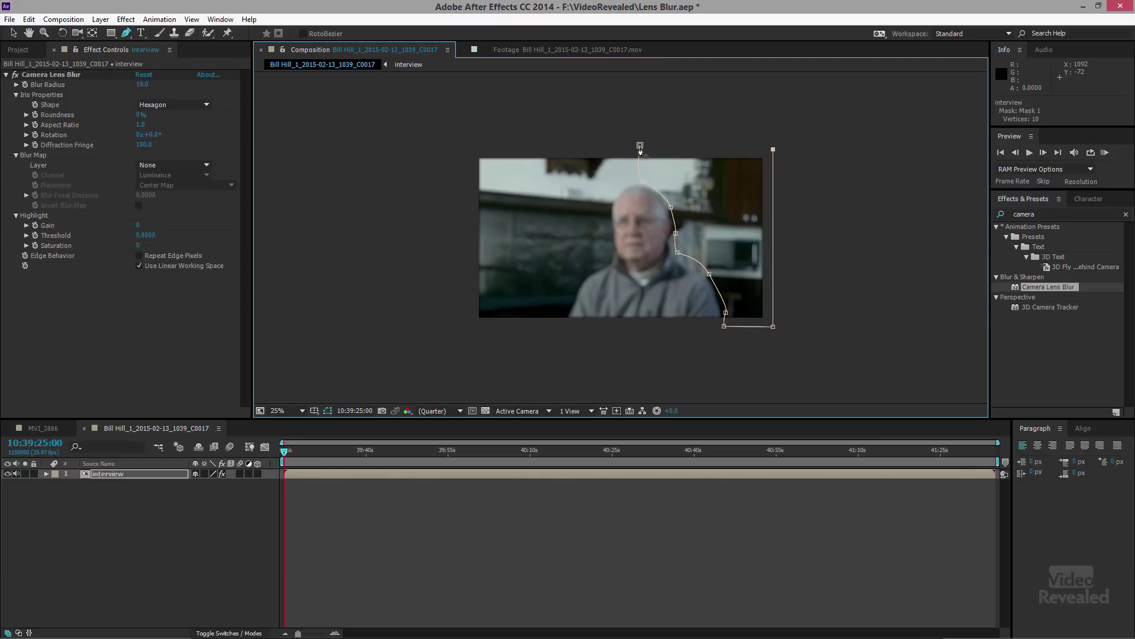
{"action": "left_click", "coordinate": [640, 145]}
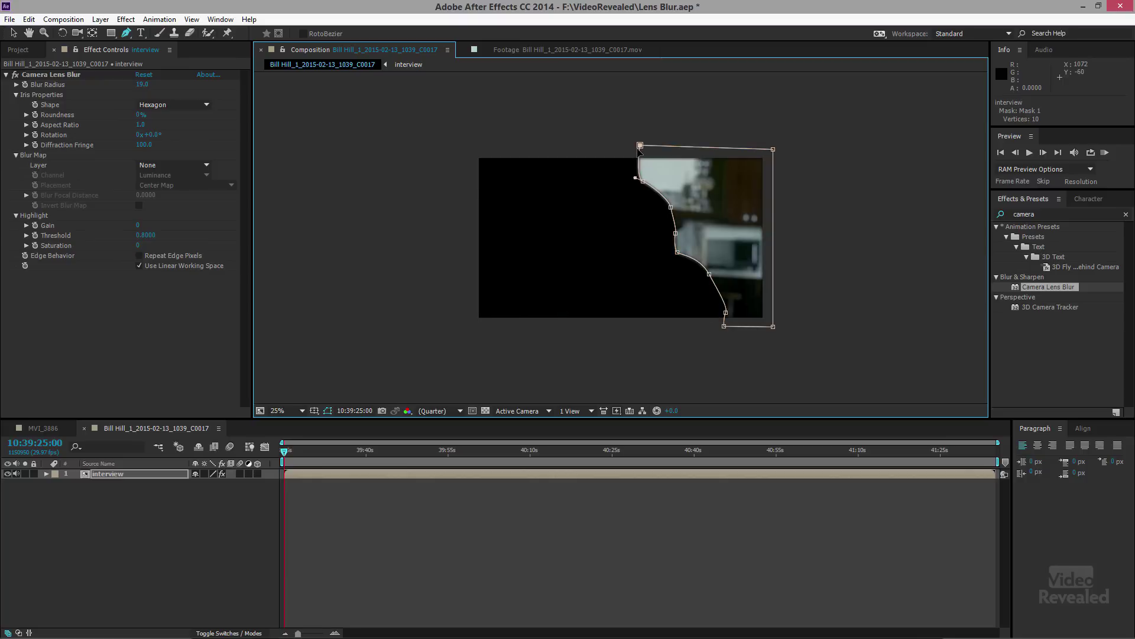
- Set the mode of Mask 1 to None and add it as a mask reference in the Camera Lens Blur compositing options
{"action": "key", "text": "period"}
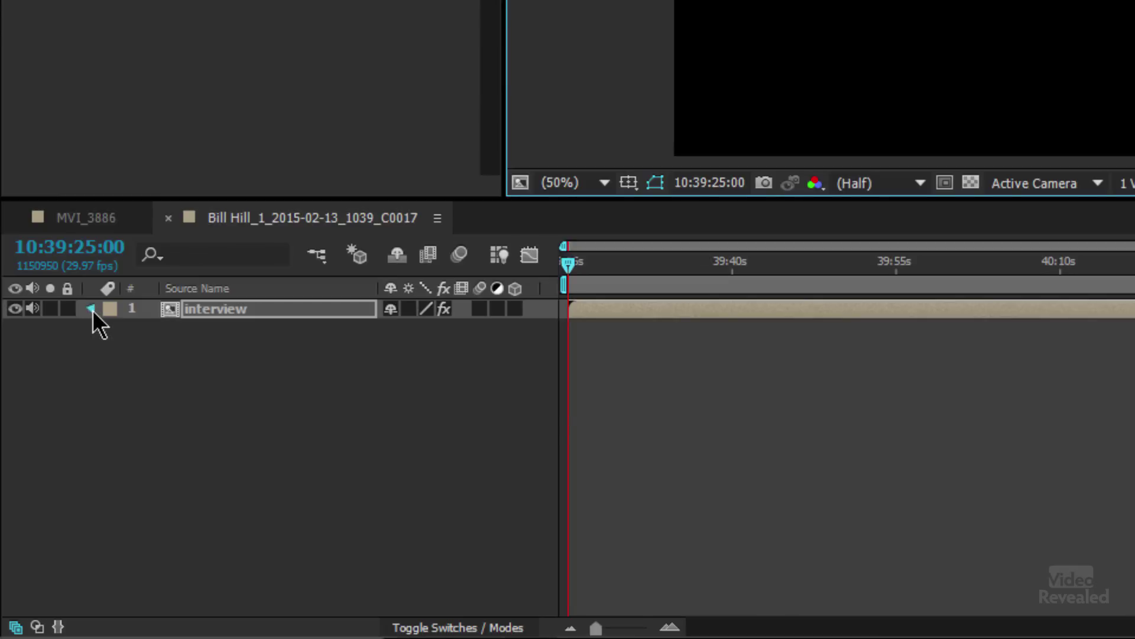
{"action": "left_click", "coordinate": [92, 309]}
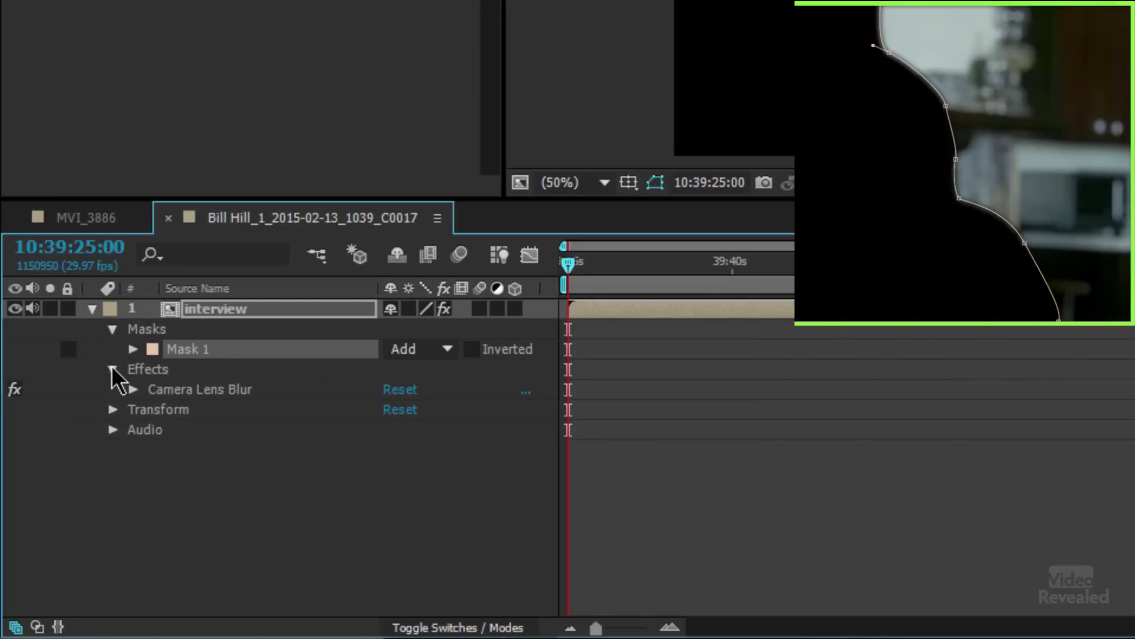
{"action": "left_click", "coordinate": [414, 349]}
{"action": "left_click", "coordinate": [459, 378]}
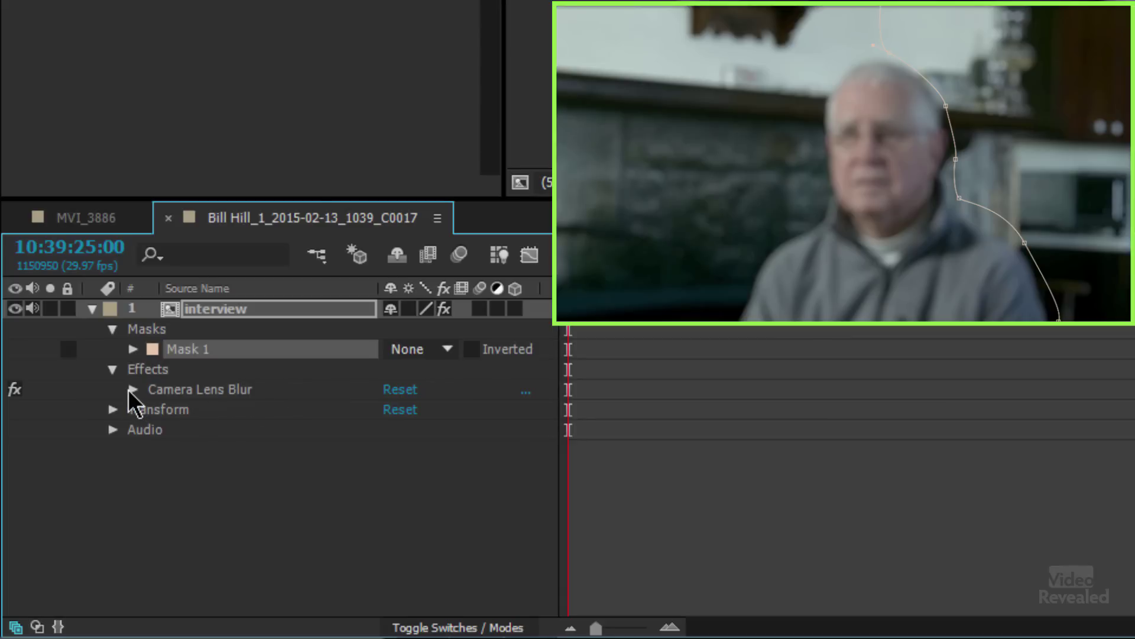
{"action": "left_click", "coordinate": [133, 390]}
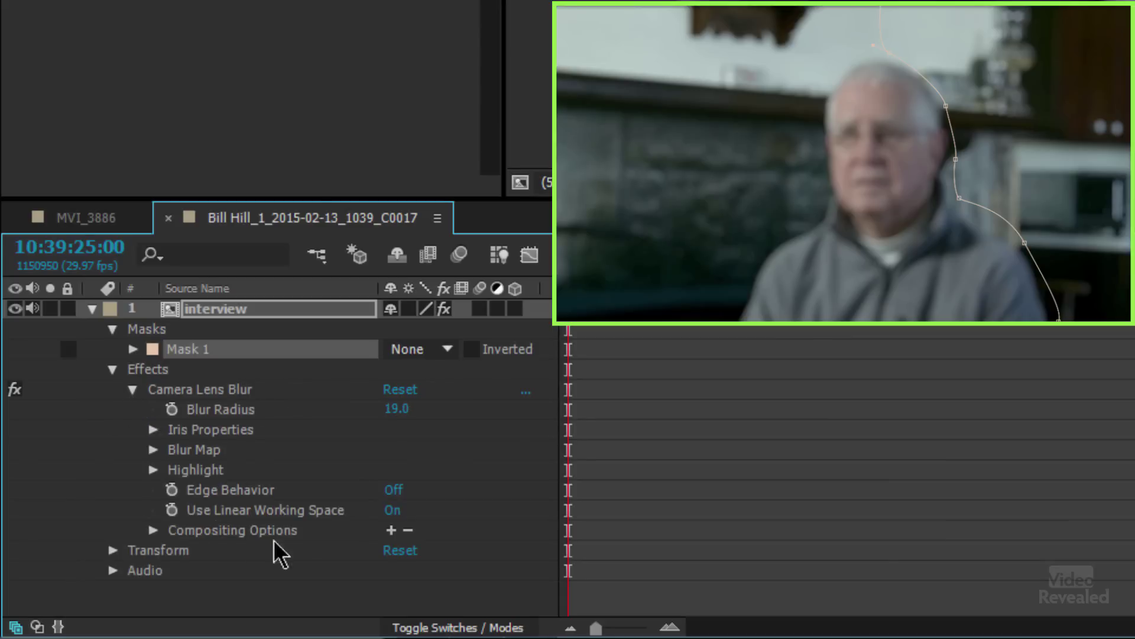
{"action": "left_click", "coordinate": [390, 531]}
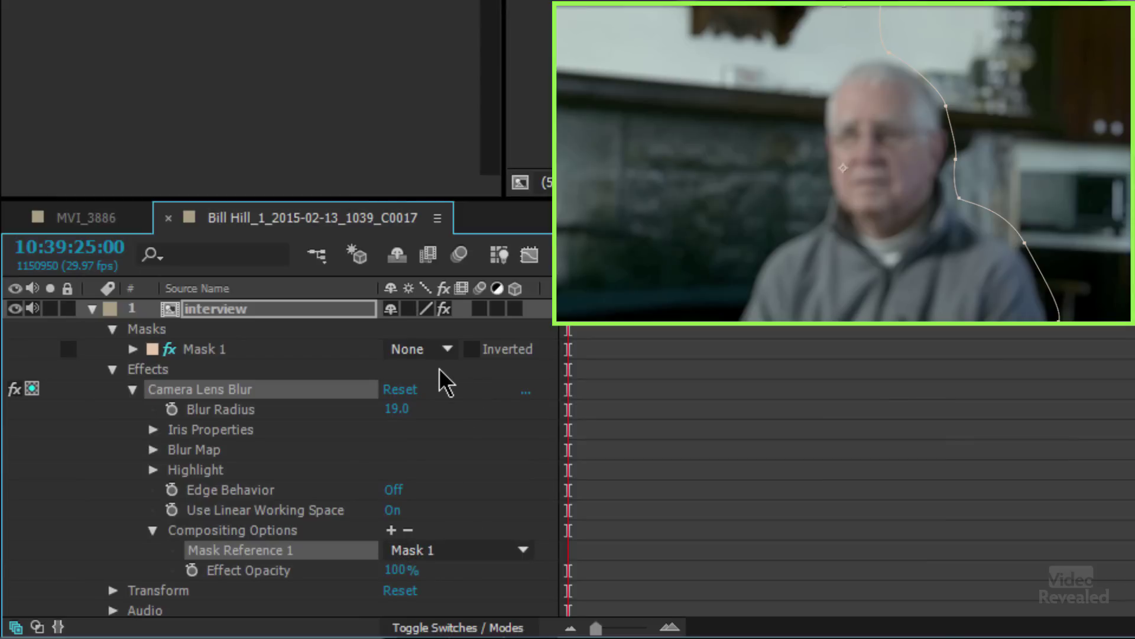
- Set the mode of Mask 1 to Add and deselect the layer to hide the mask outline
{"action": "left_click", "coordinate": [448, 350]}
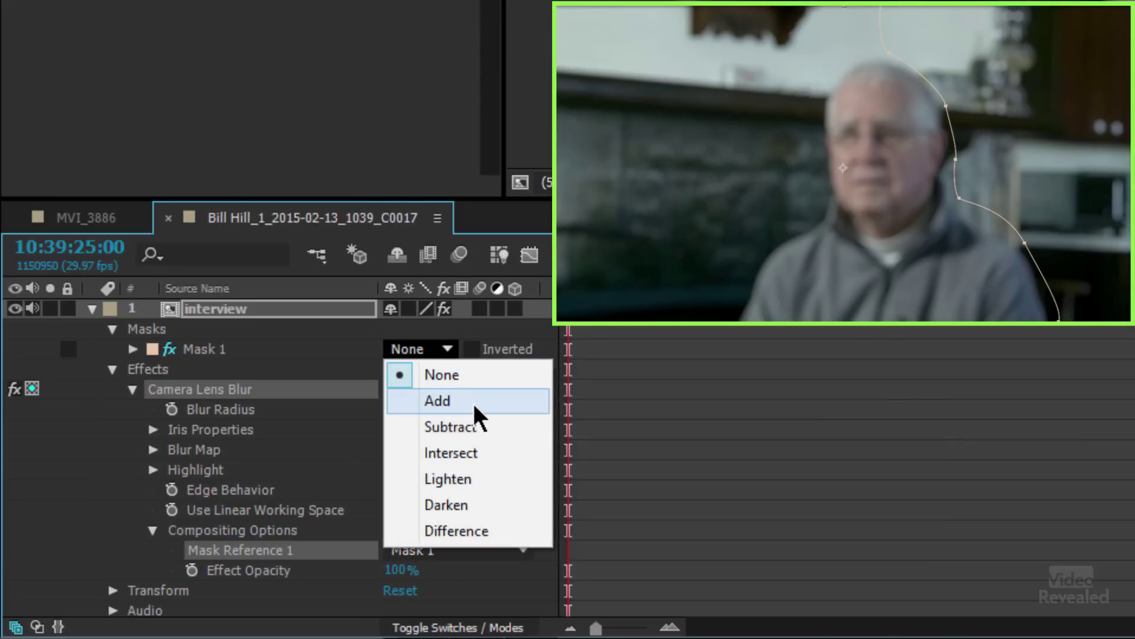
{"action": "left_click", "coordinate": [475, 406]}
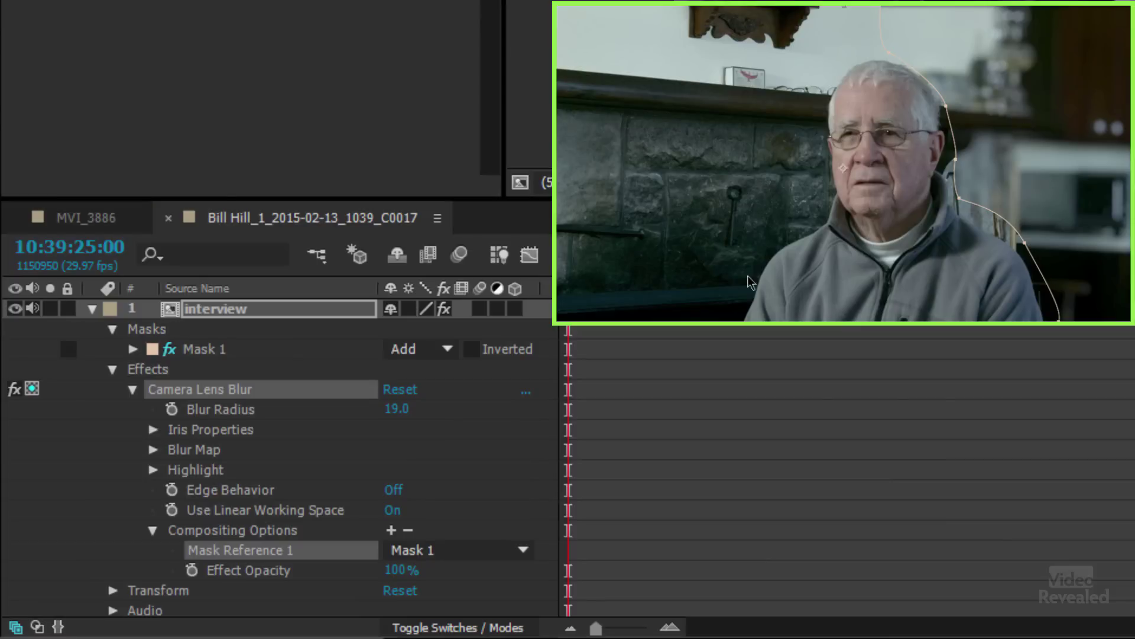
{"action": "left_click", "coordinate": [843, 169]}
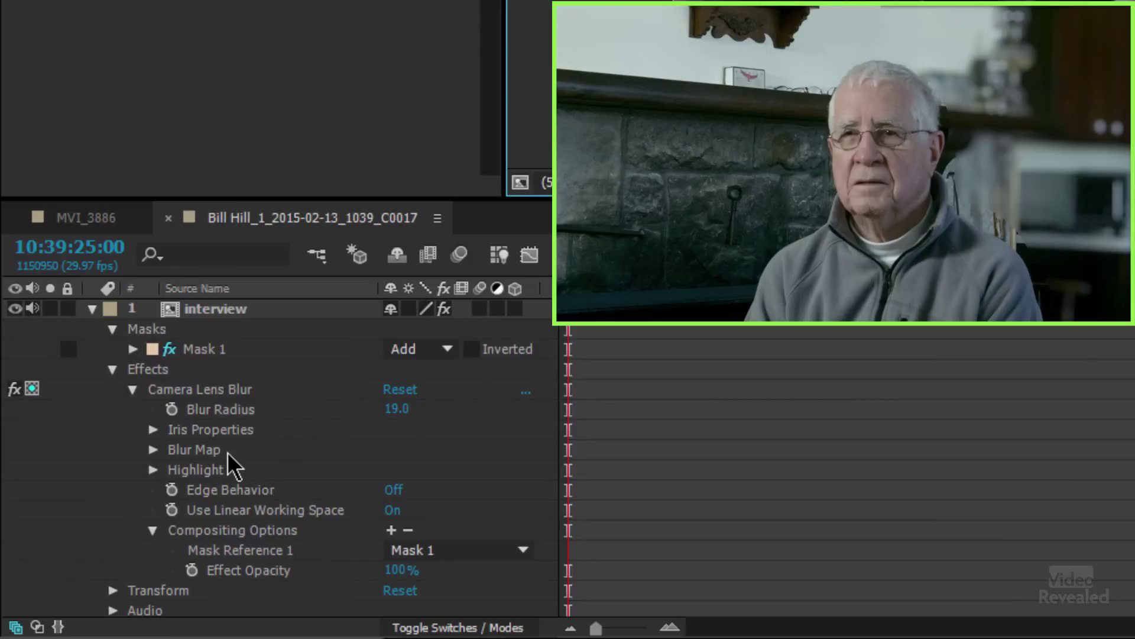
- Feather the edge of Mask 1 on the interview layer by 115 pixels
{"action": "left_click", "coordinate": [132, 348]}
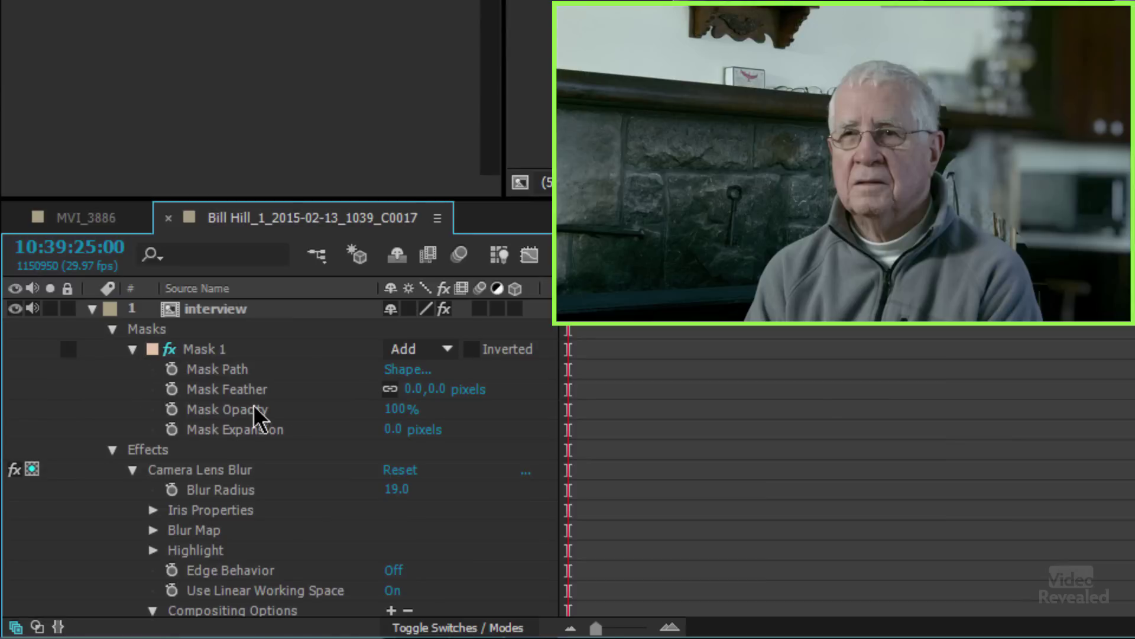
{"action": "left_click_drag", "start_coordinate": [414, 389], "coordinate": [480, 391]}
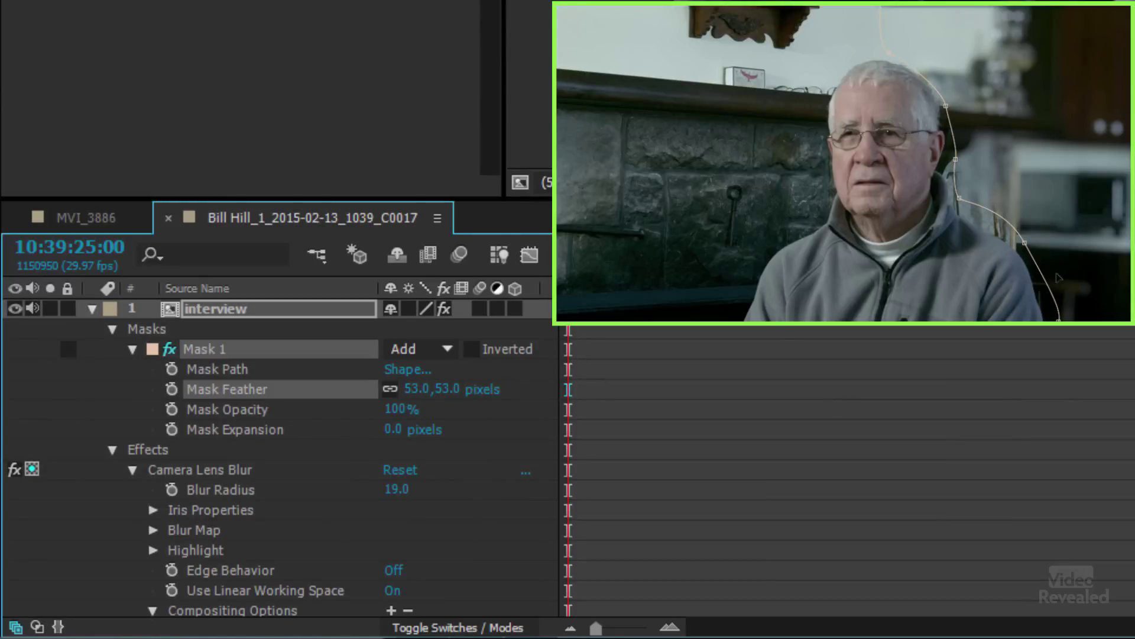
{"action": "left_click", "coordinate": [842, 168]}
{"action": "left_click_drag", "start_coordinate": [409, 400], "coordinate": [482, 363]}
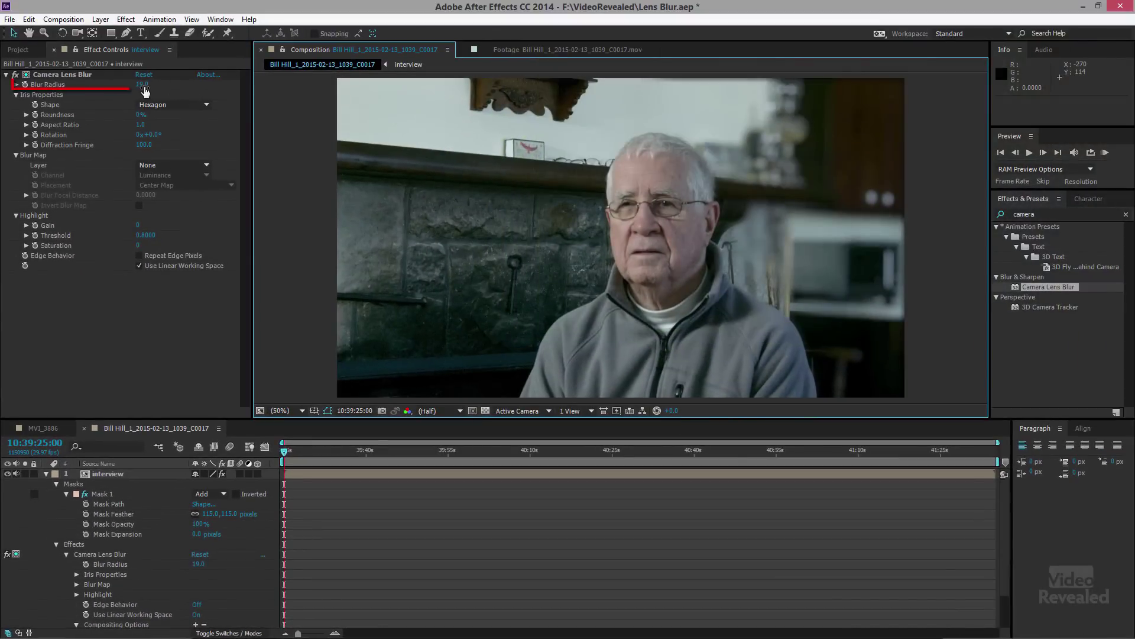
- Set the interview layer's blur radius to 12 and scrub through the beginning of the clip to check the masked blur
{"action": "left_click_drag", "start_coordinate": [143, 86], "coordinate": [140, 84]}
{"action": "left_click", "coordinate": [283, 357]}
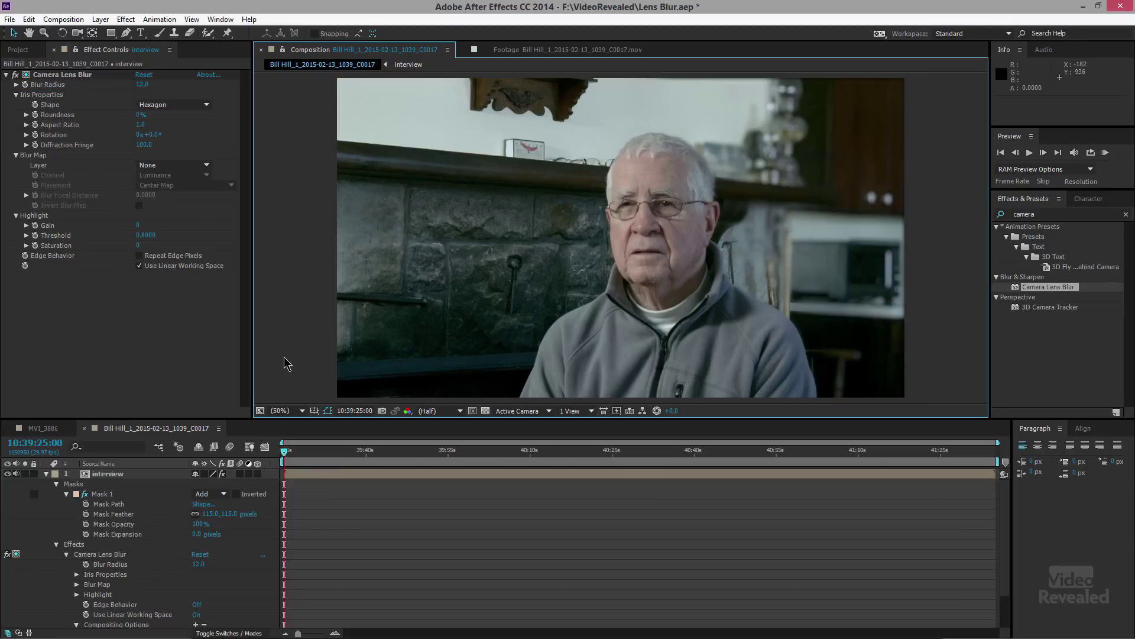
{"action": "left_click_drag", "start_coordinate": [363, 455], "coordinate": [278, 448]}
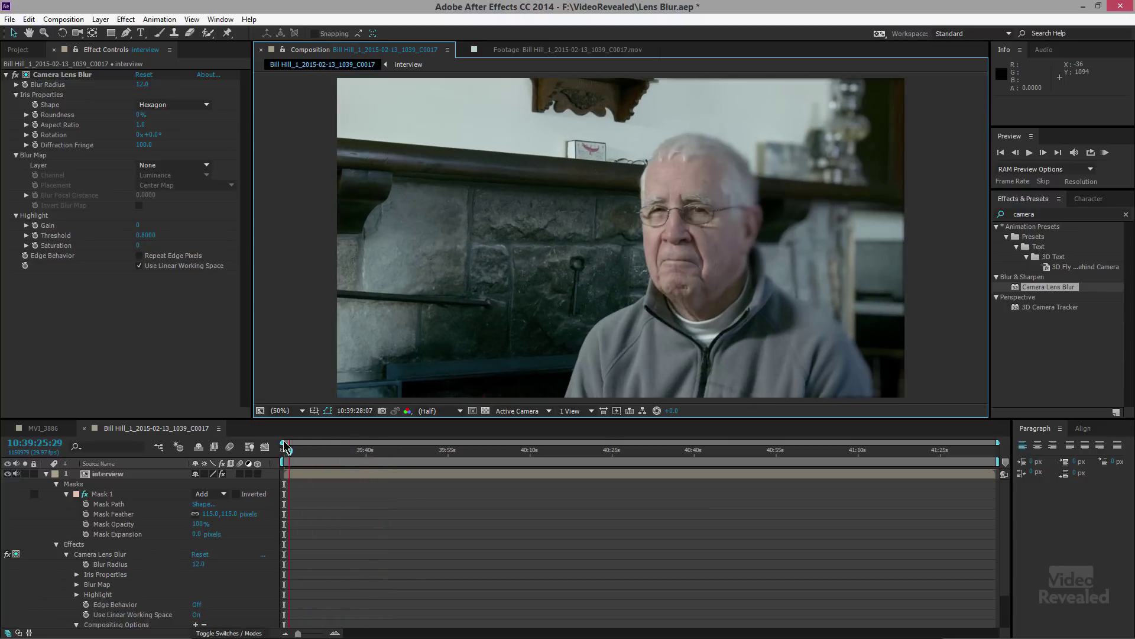